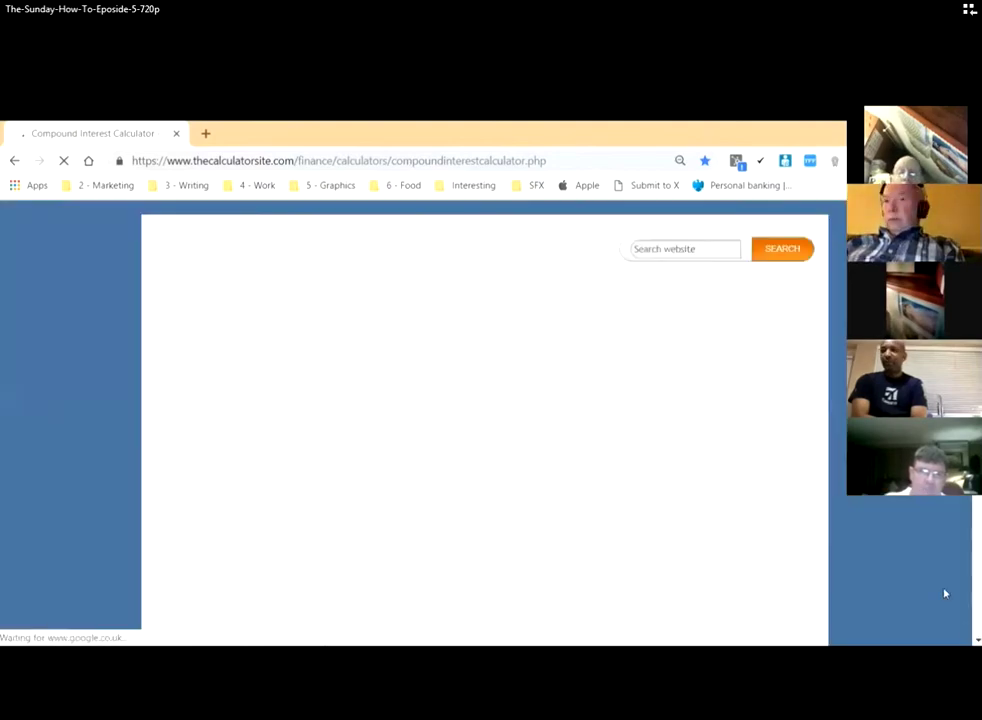
Focus the browser and scroll down to the empty Regular Deposit compound interest form.
left_click(421, 384)
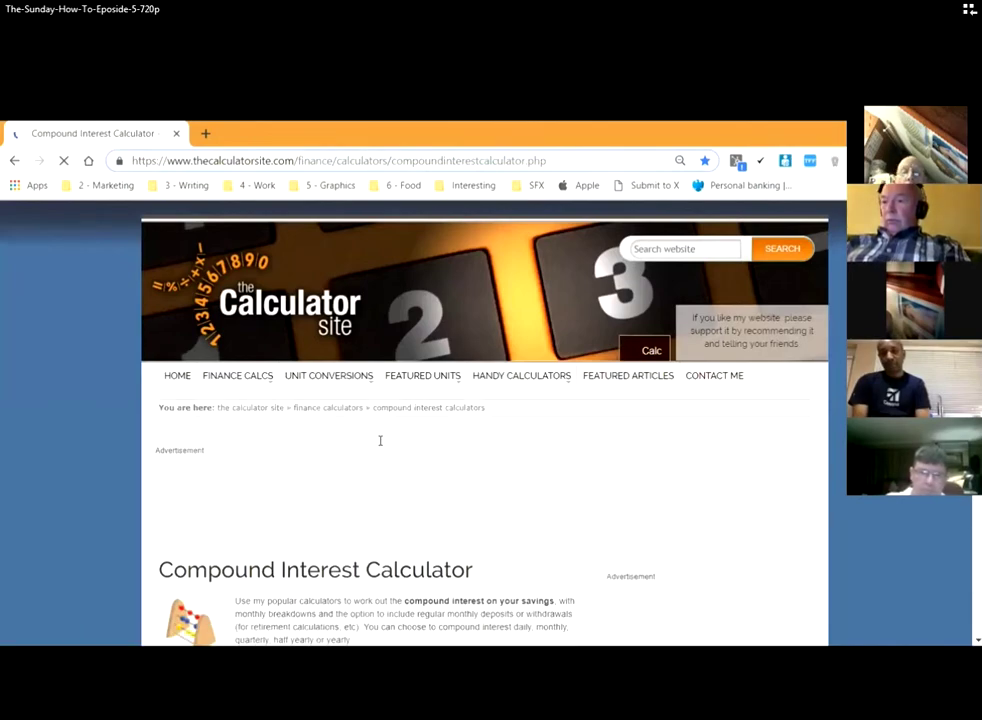
scroll(380, 440, "down", 3)
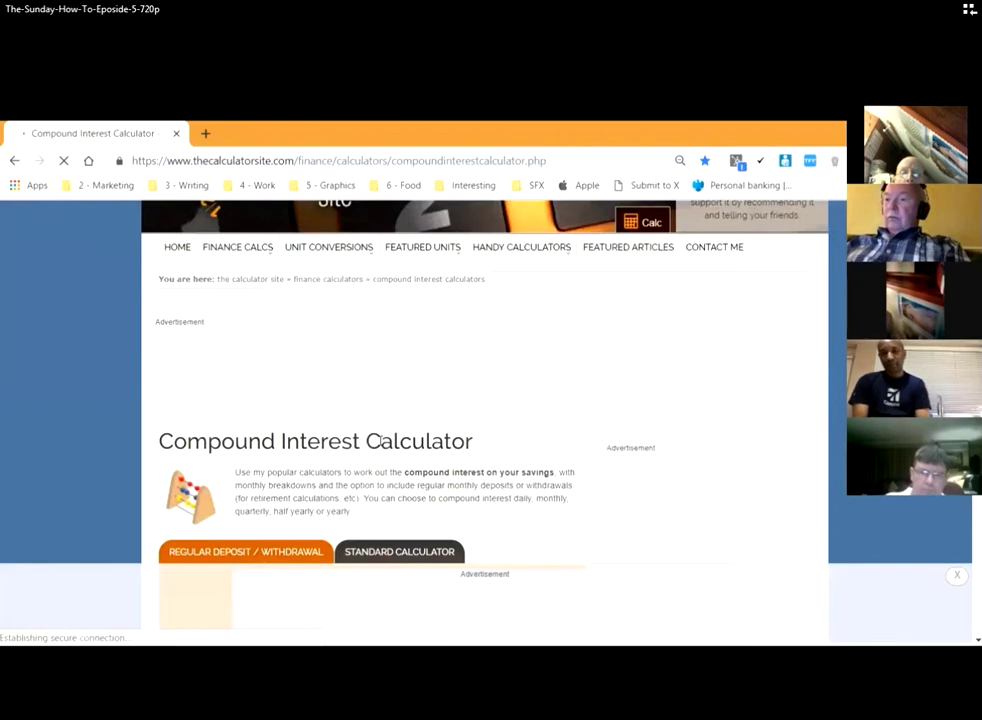
scroll(380, 440, "down", 2)
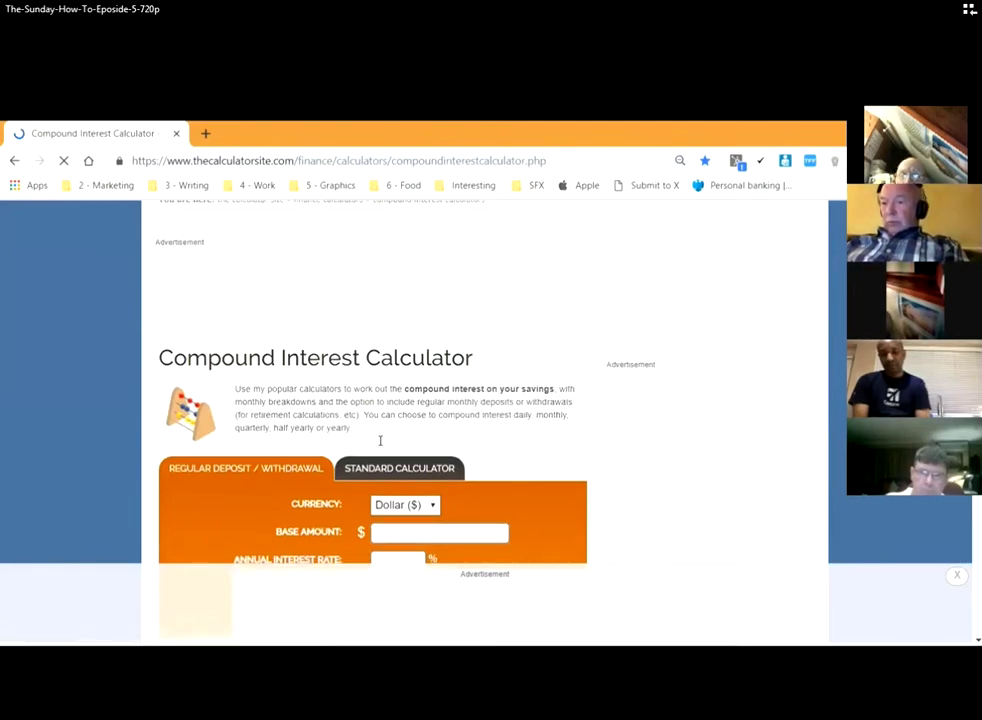
scroll(380, 440, "down", 2)
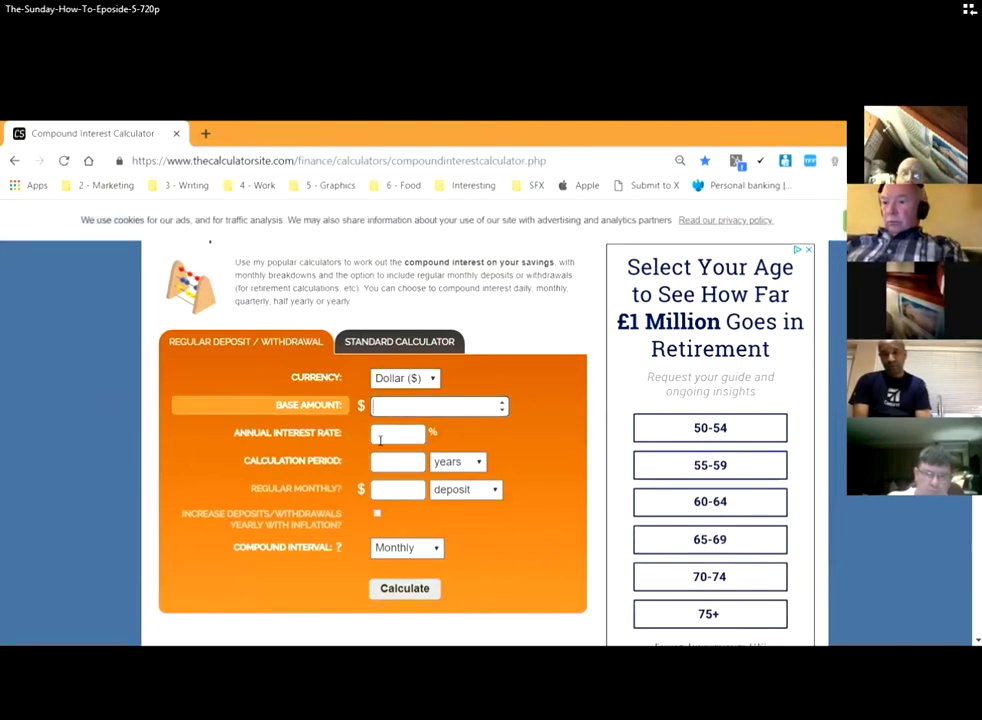
Enter 200 as the Base Amount and move to the Annual Interest Rate field.
type("200")
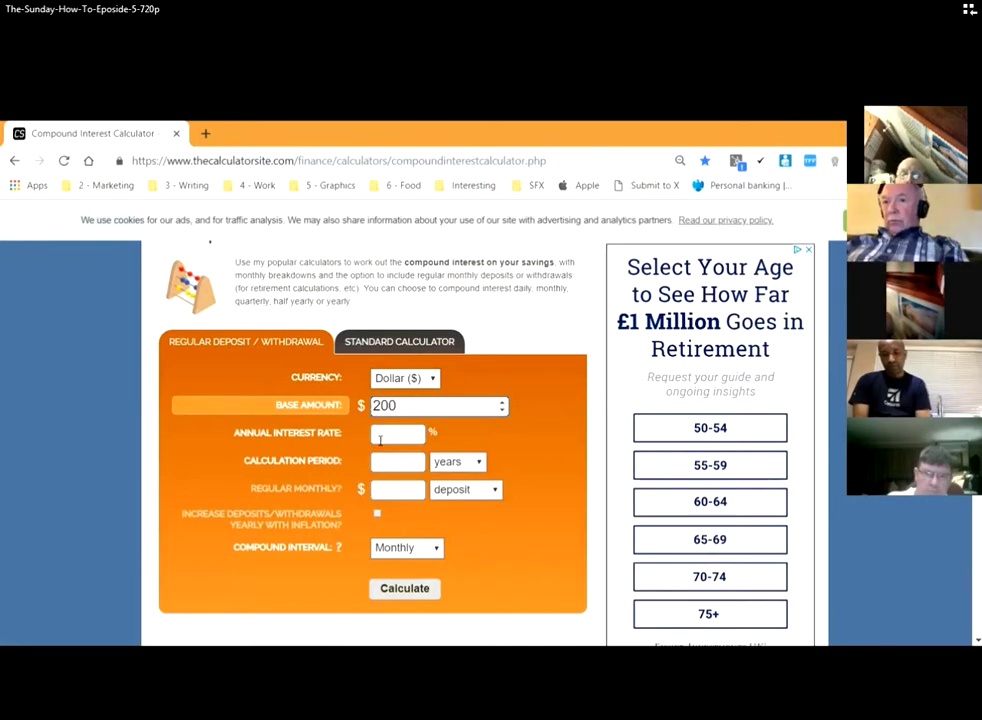
left_click(380, 440)
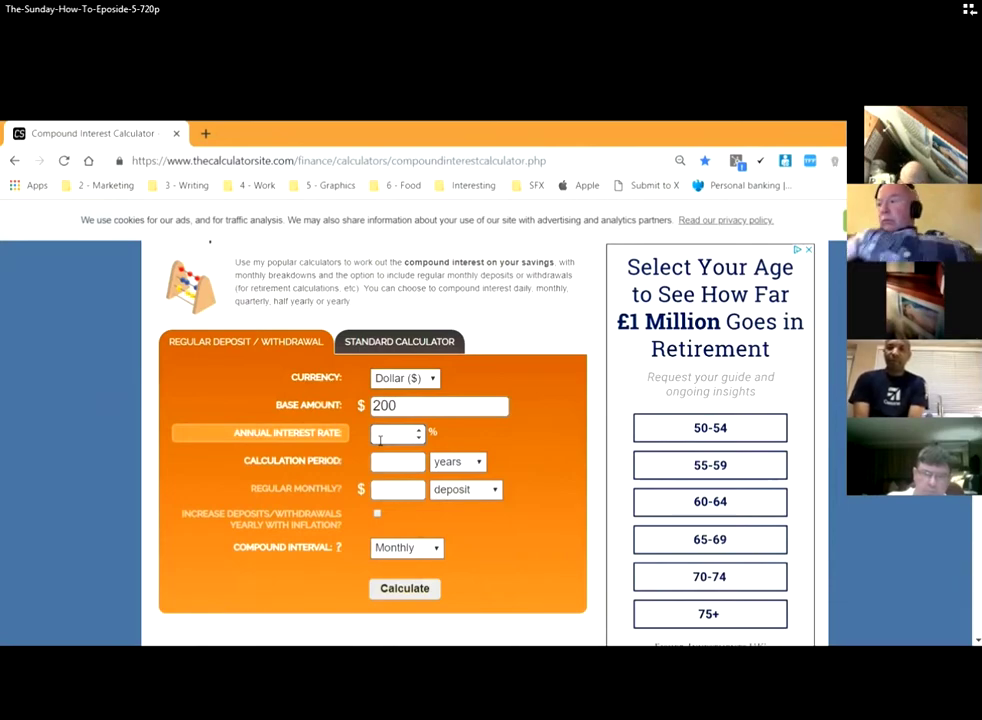
left_click(380, 440)
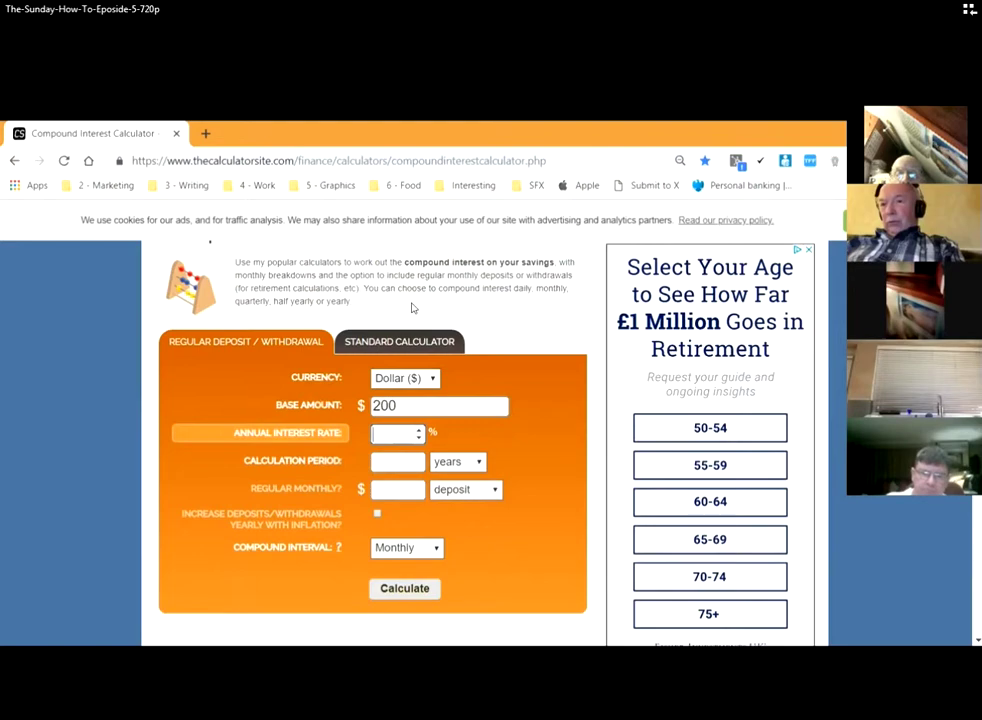
Complete the 180% annual rate, enter a period of 5 and a $200 regular deposit.
type("18")
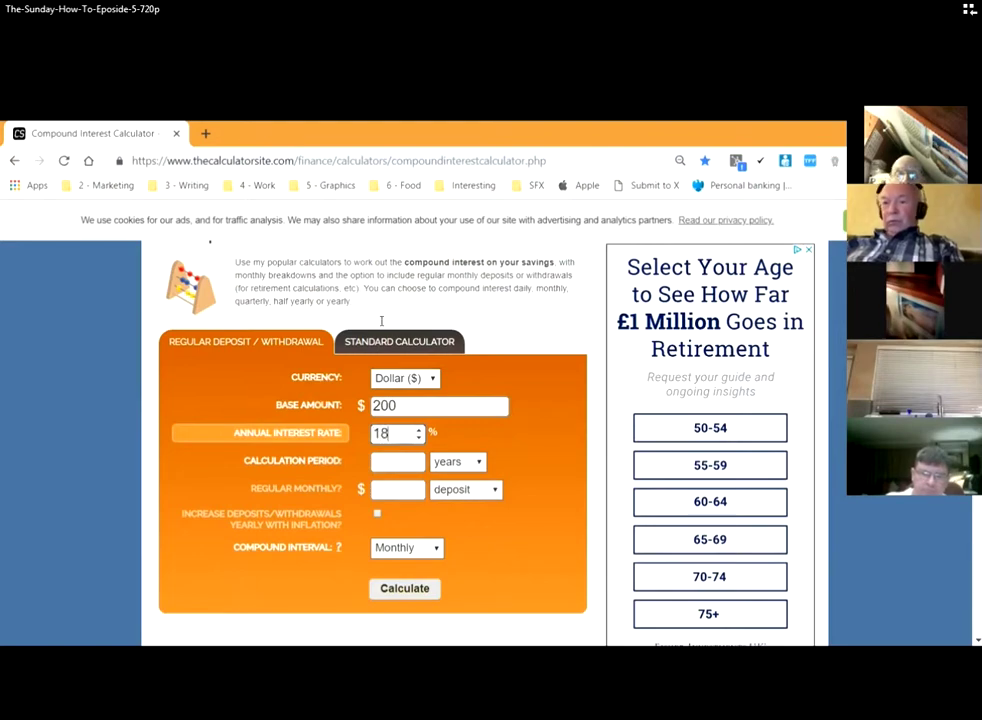
type("0")
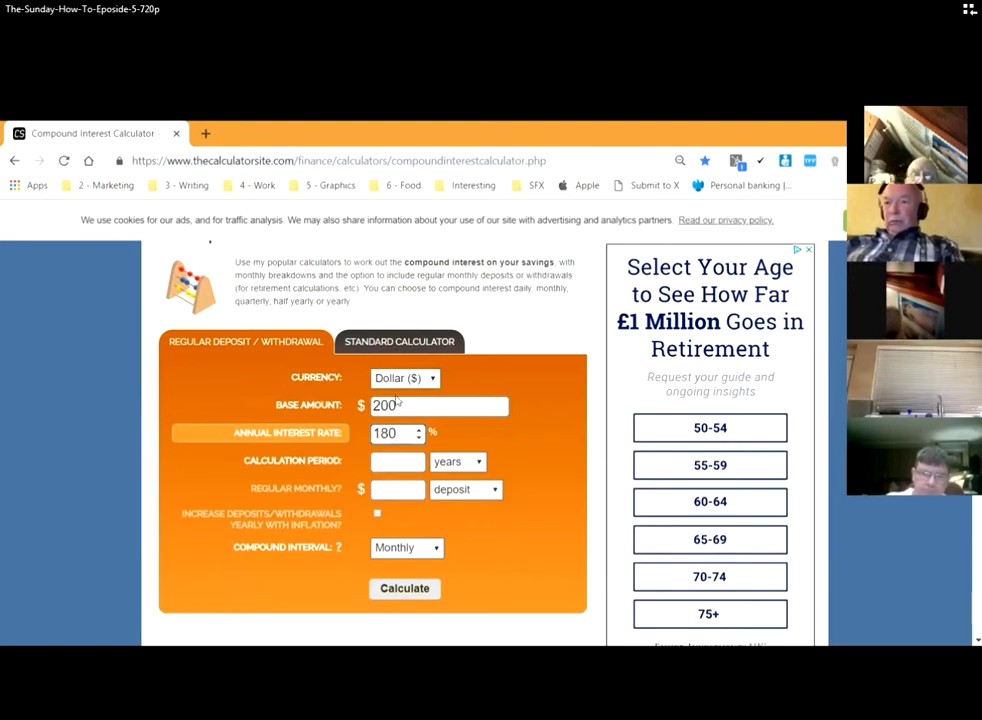
key("Tab")
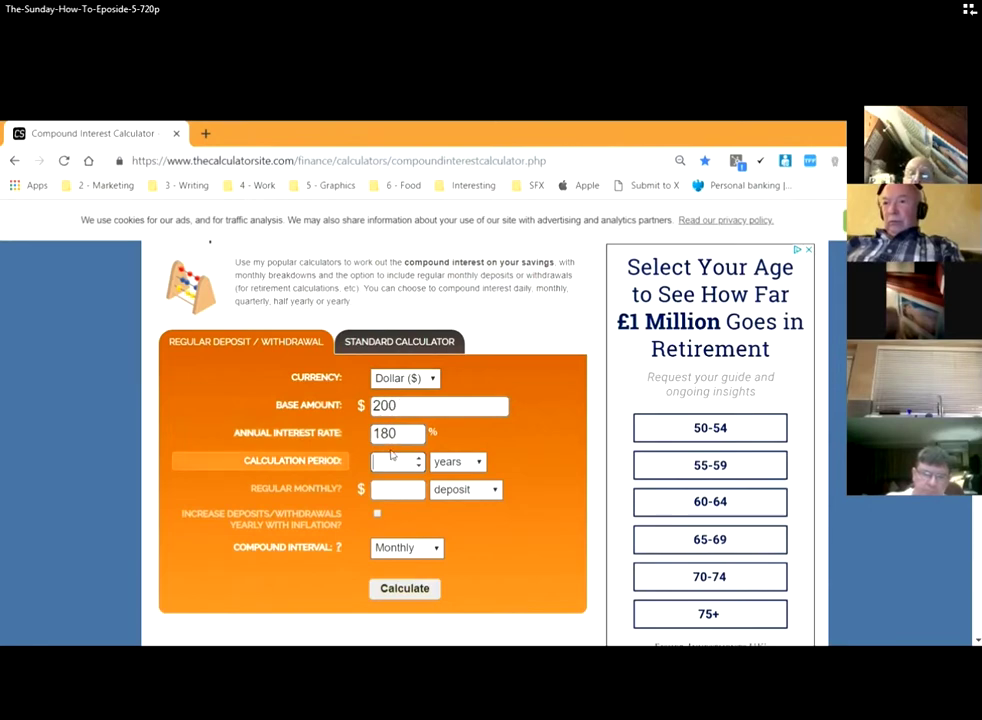
type("5")
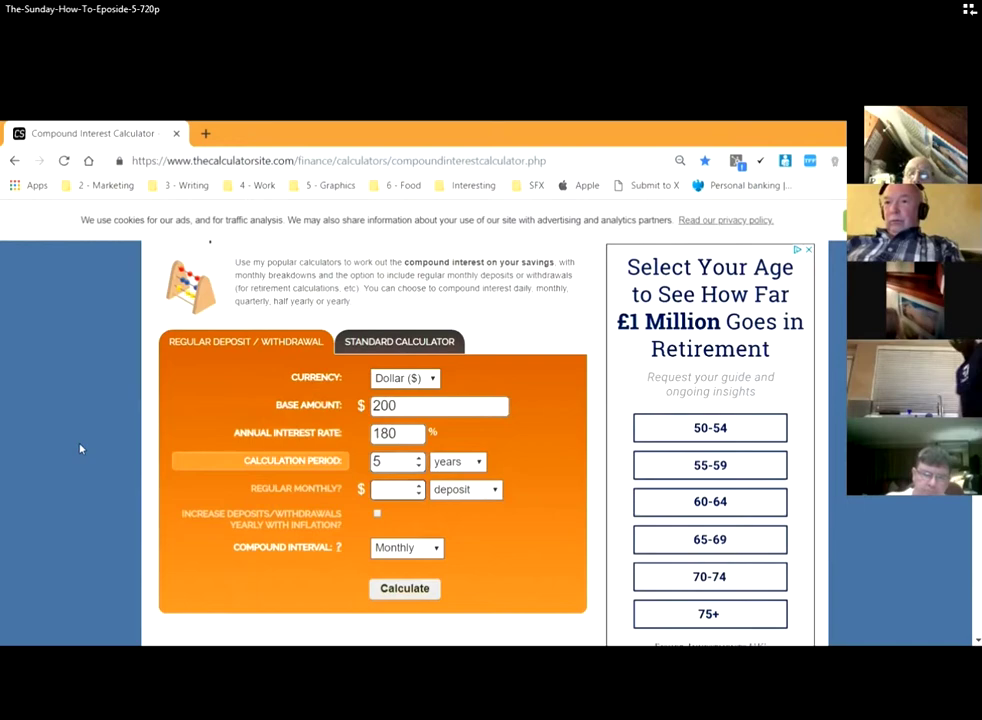
key("Tab")
type("2")
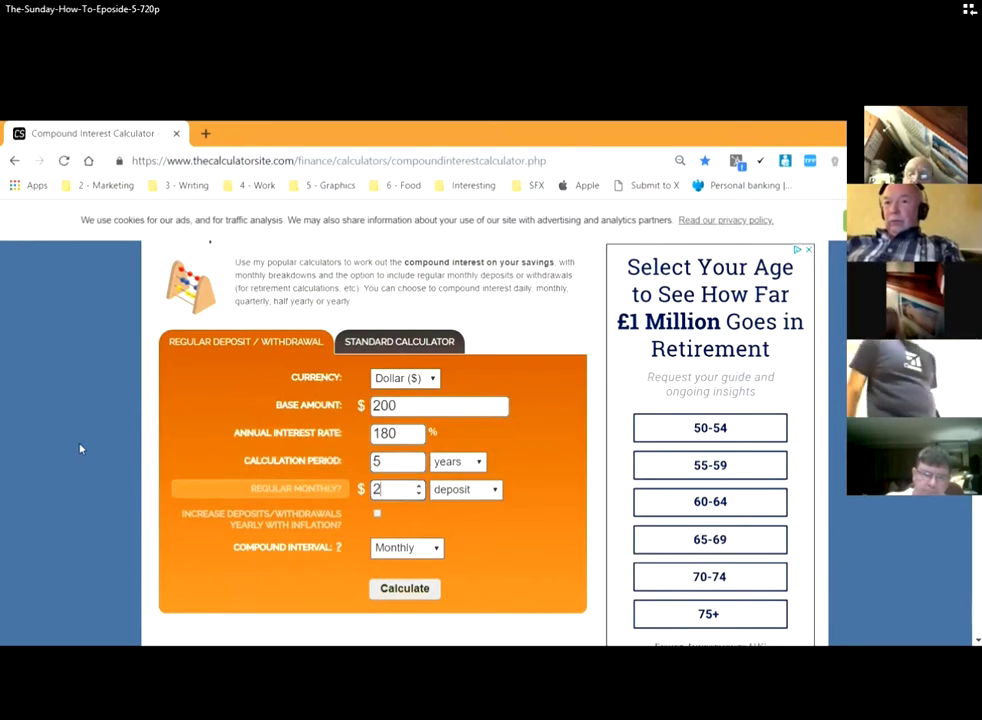
type("00")
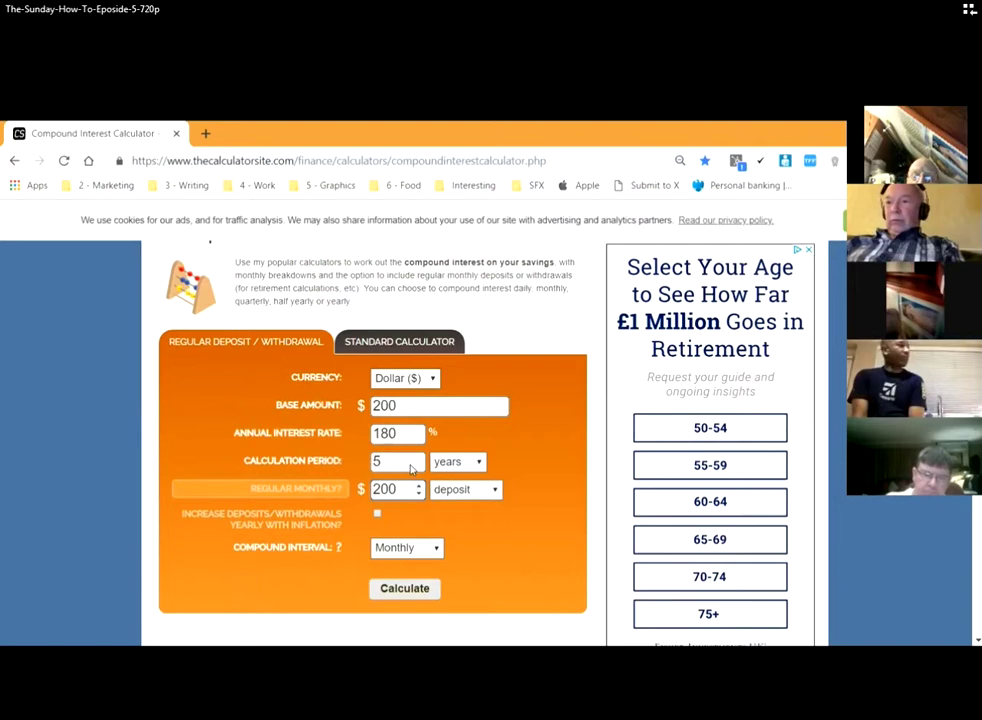
Change the calculation period to 60 with months as its unit.
double_click(410, 468)
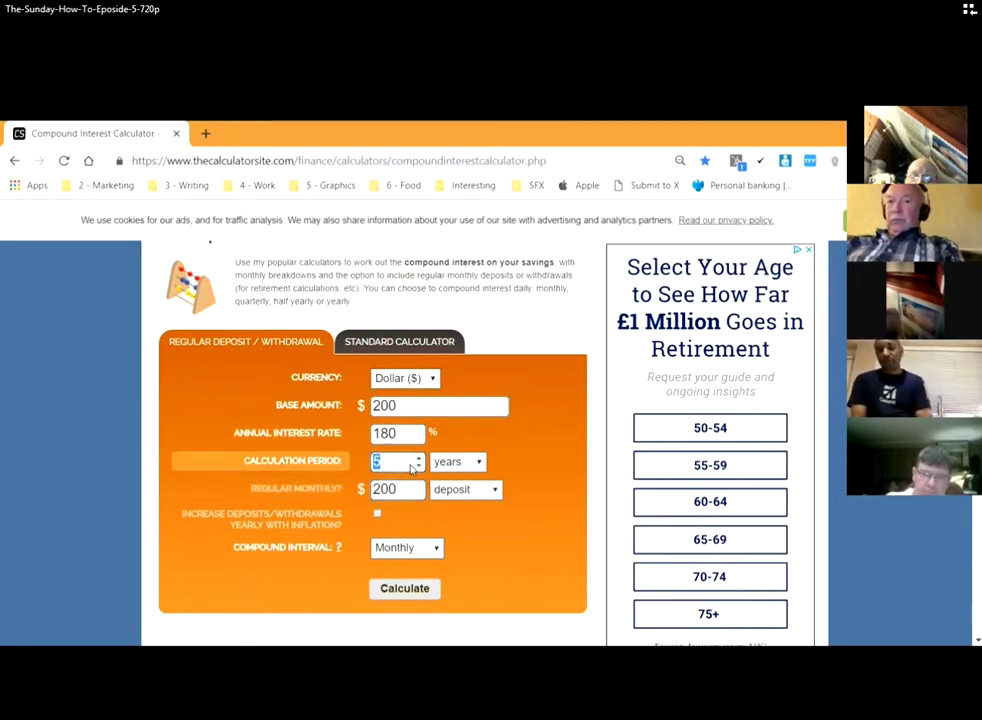
type("60")
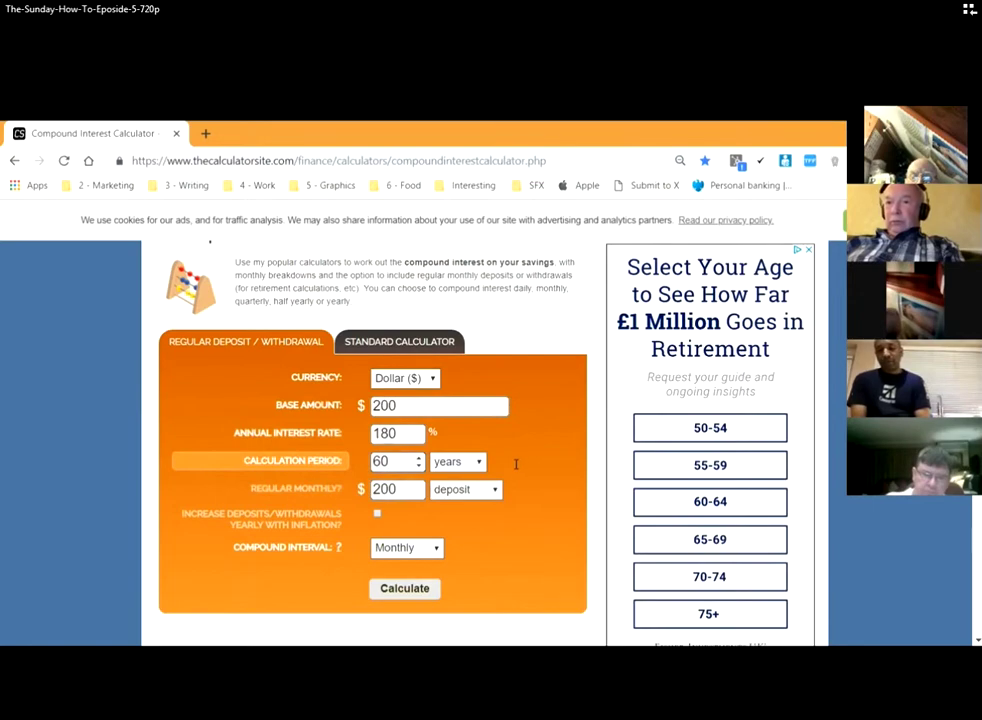
key("alt+Down")
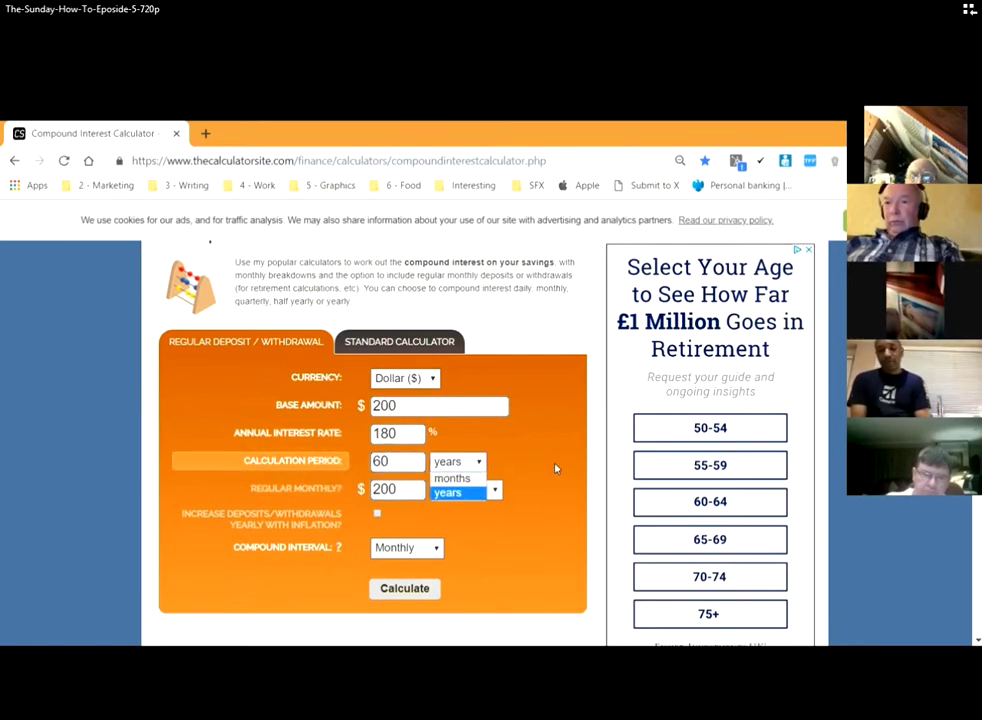
left_click(561, 480)
key("Down")
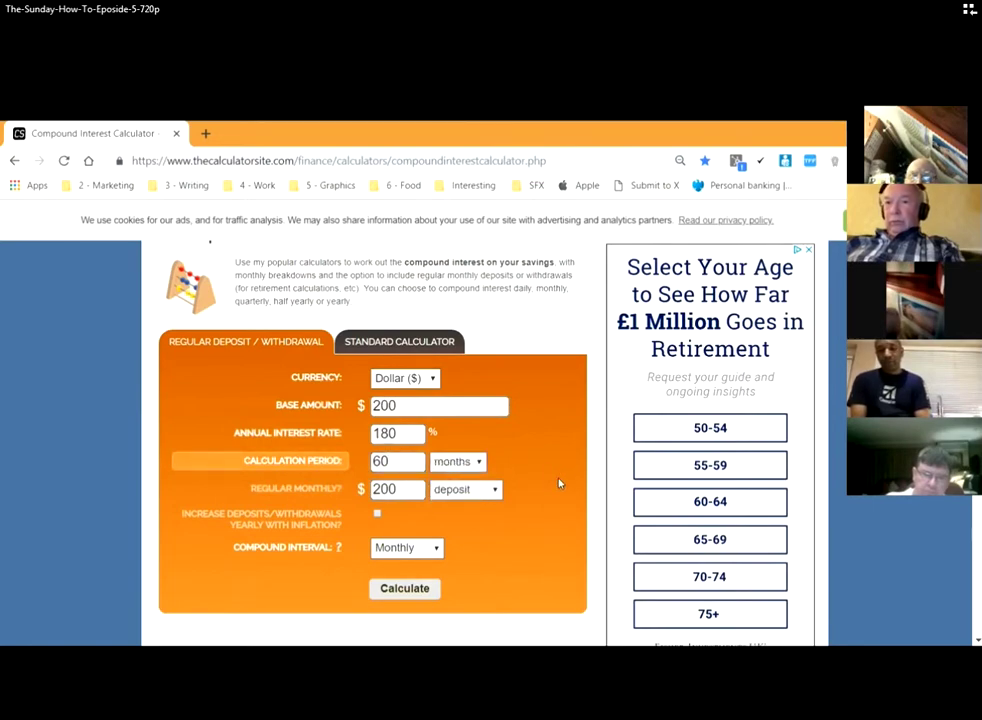
scroll(559, 483, "down", 1)
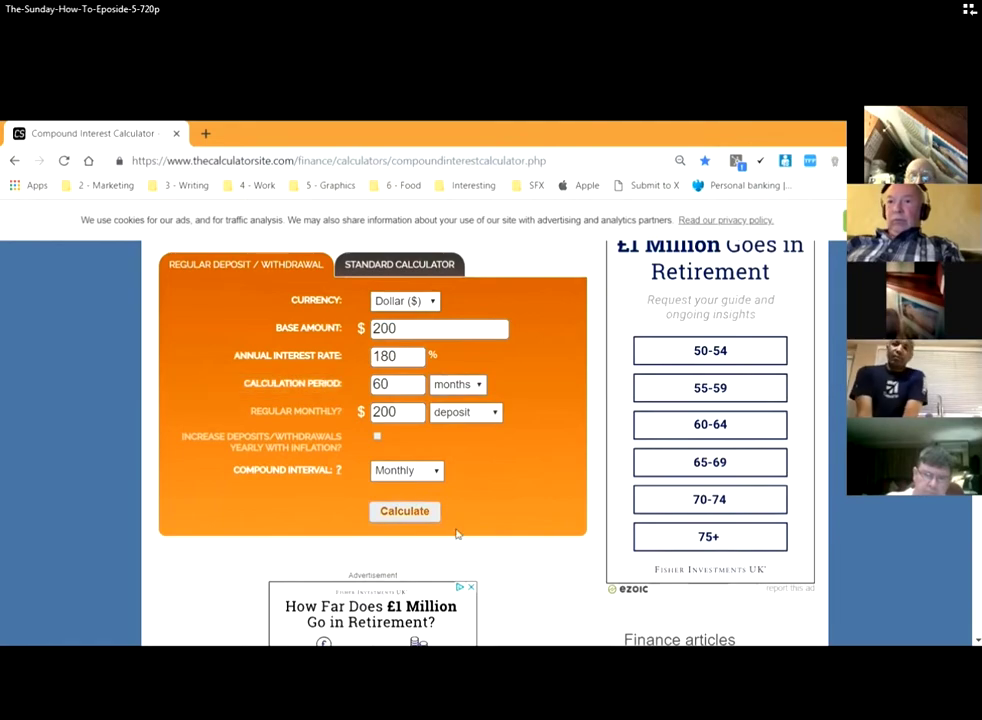
Scroll to the month-by-month results table, showing a $7,740.43 balance by month 12.
scroll(443, 544, "down", 1)
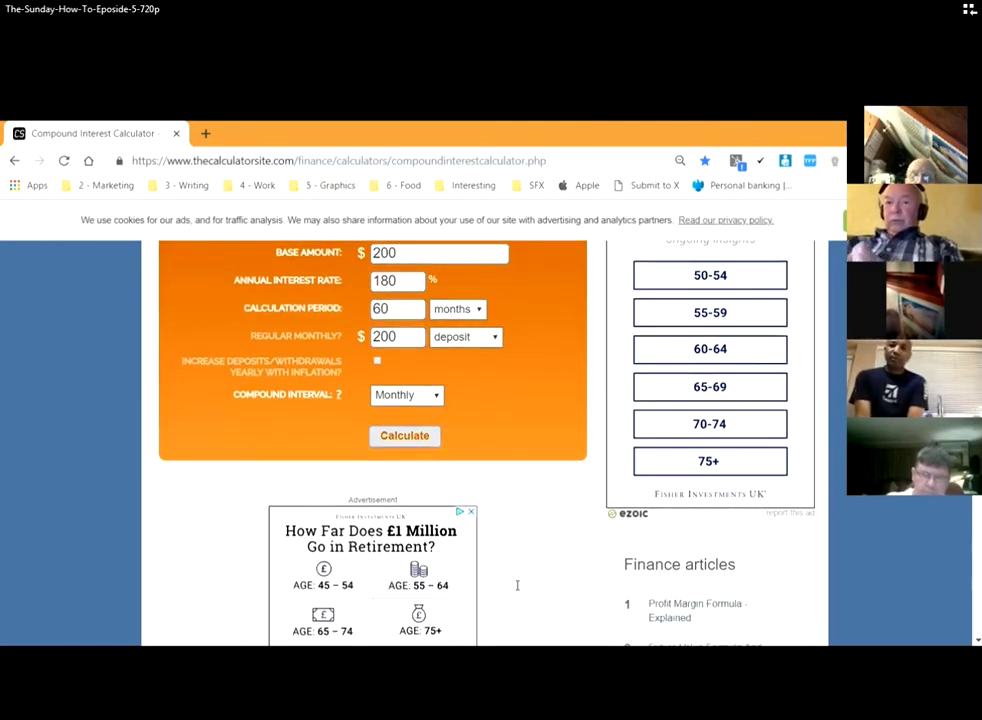
scroll(520, 586, "down", 3)
scroll(545, 589, "down", 1)
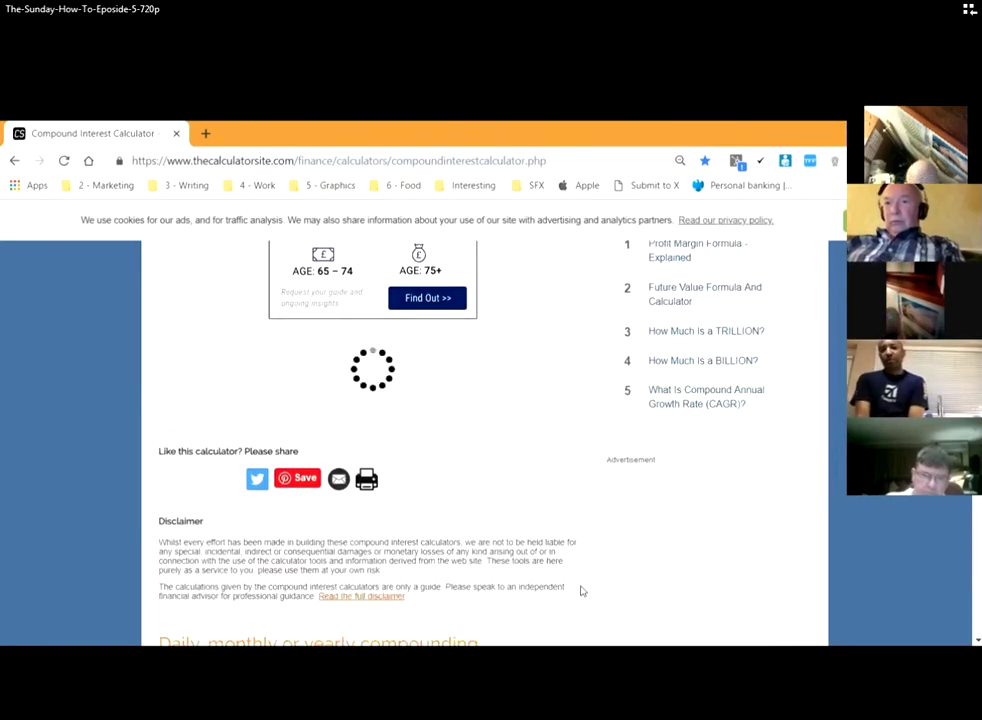
scroll(581, 589, "up", 2)
scroll(578, 582, "down", 3)
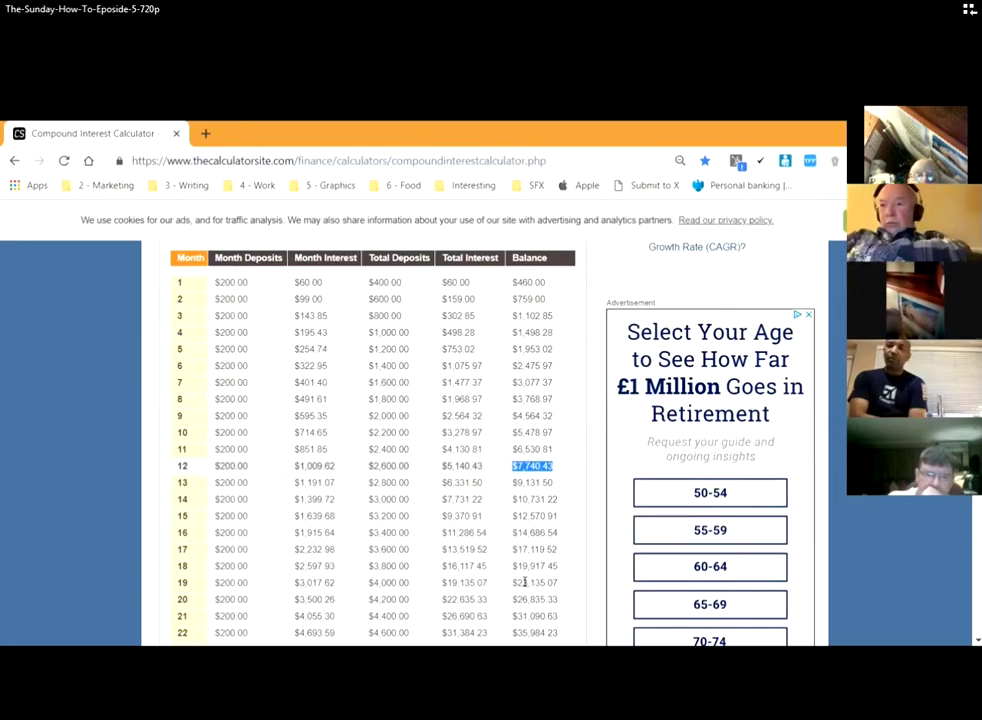
Scroll through the breakdown to month 60, ending at a $7,597,397.83 balance.
scroll(524, 582, "down", 1)
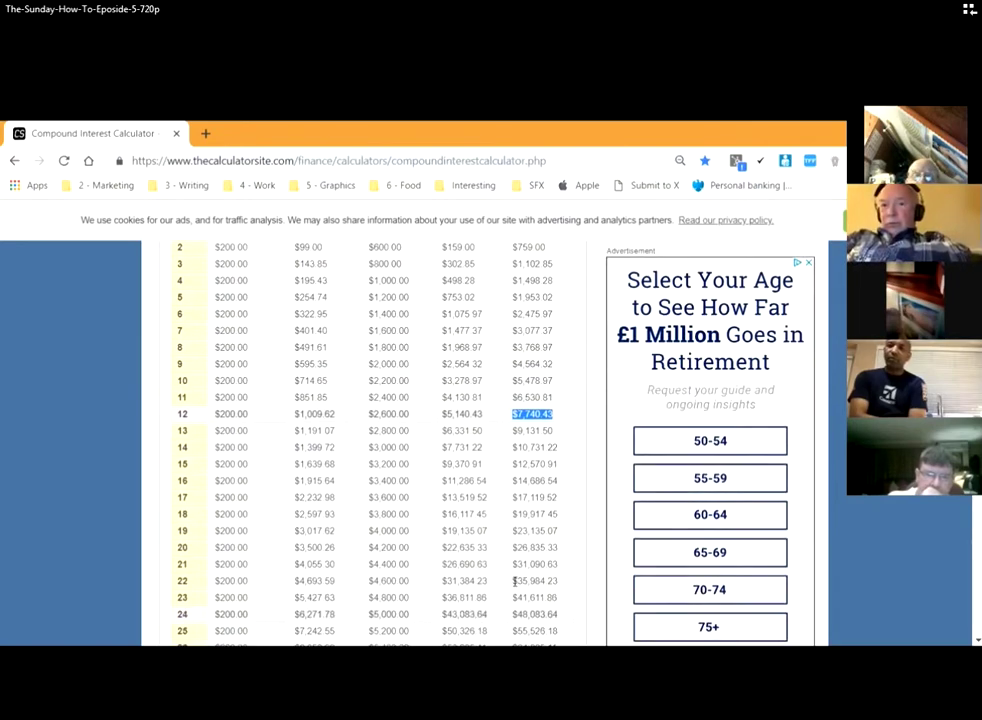
scroll(515, 580, "down", 1)
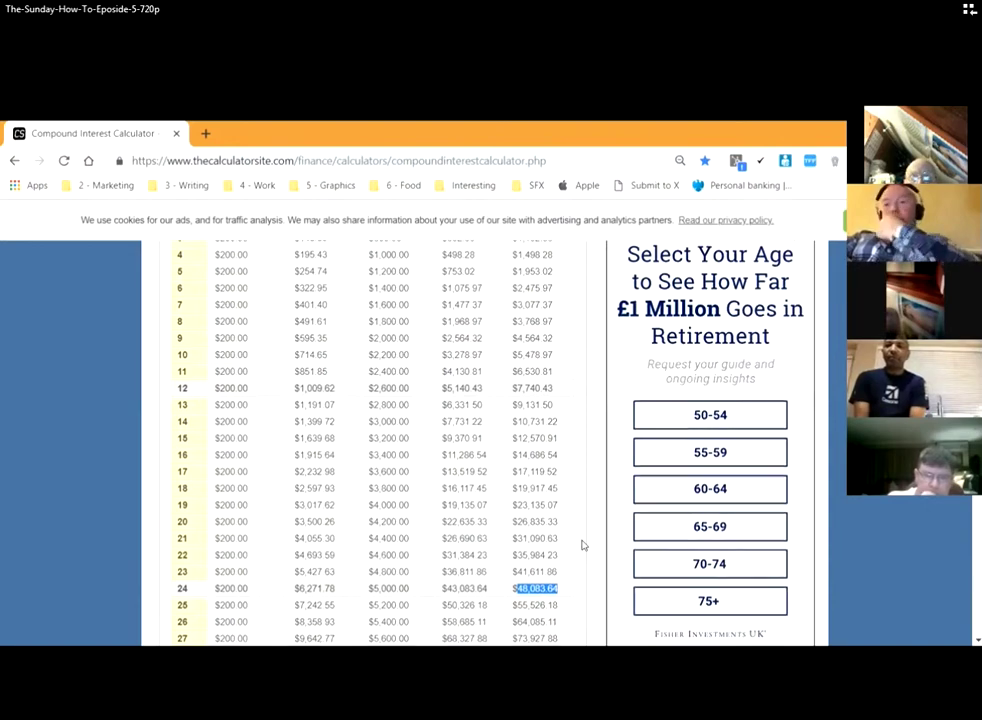
scroll(583, 545, "down", 1)
scroll(583, 545, "down", 1)
scroll(583, 545, "down", 1)
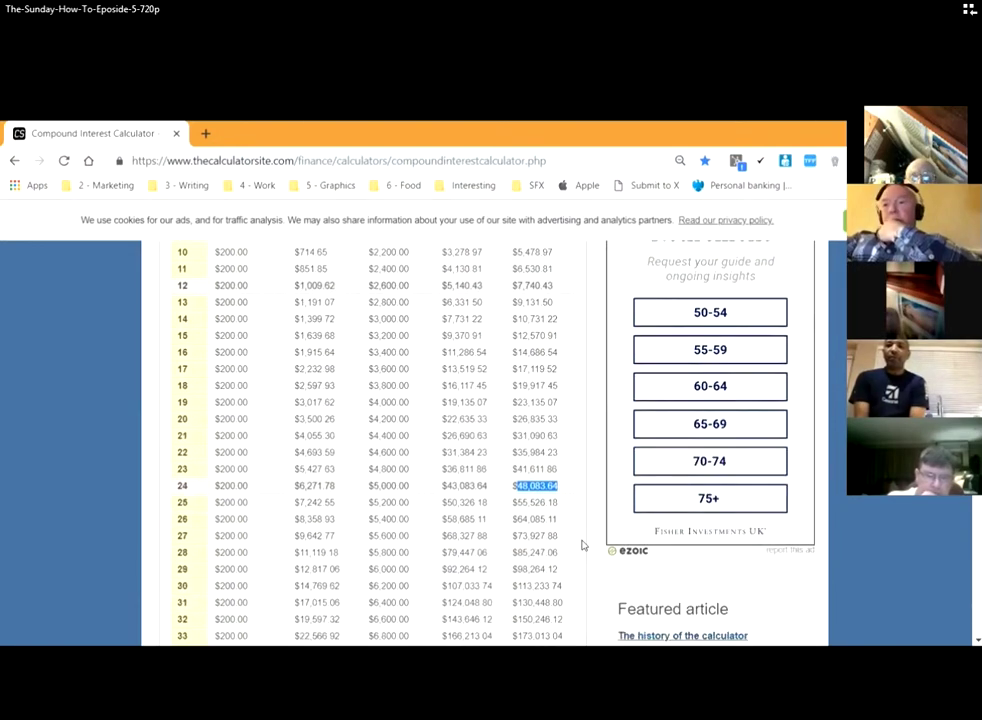
scroll(583, 545, "down", 1)
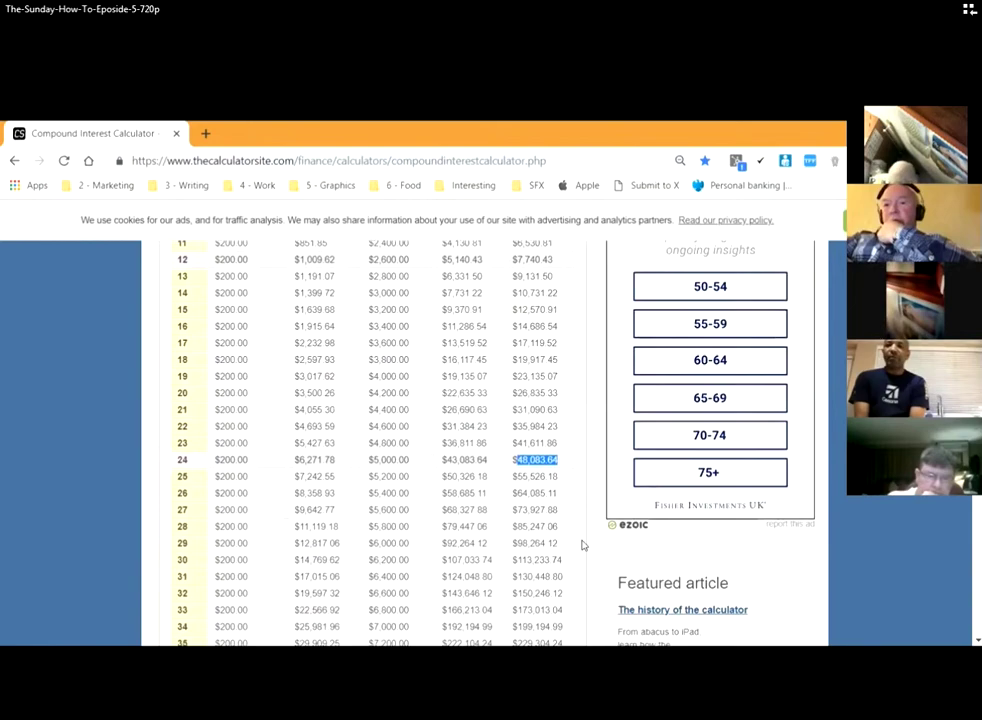
scroll(583, 545, "down", 2)
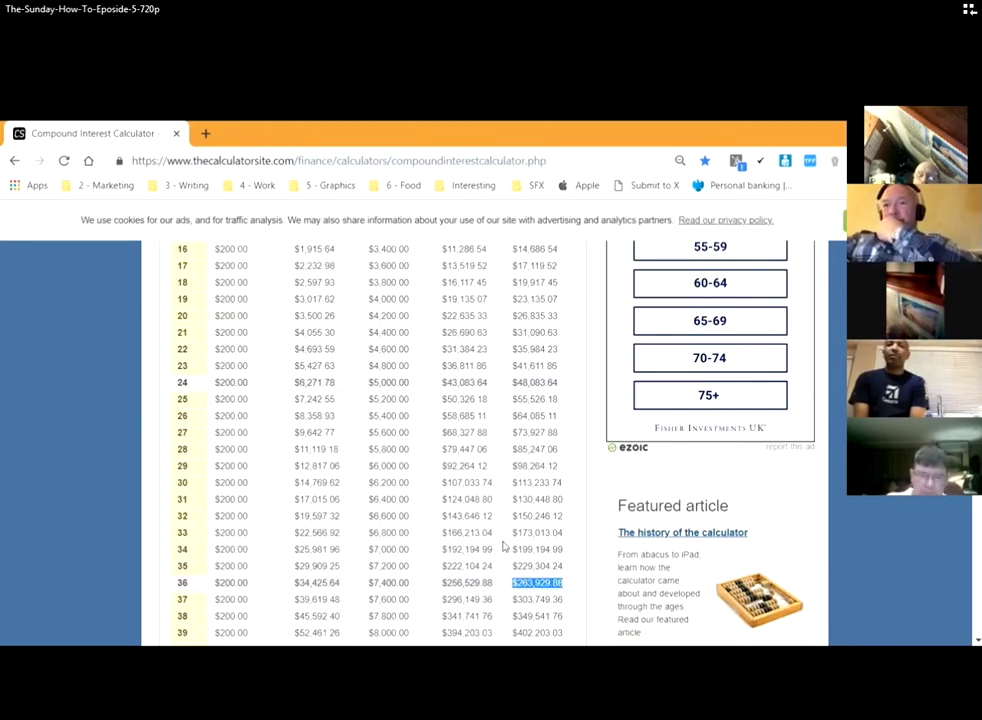
scroll(503, 545, "down", 2)
scroll(503, 545, "down", 2)
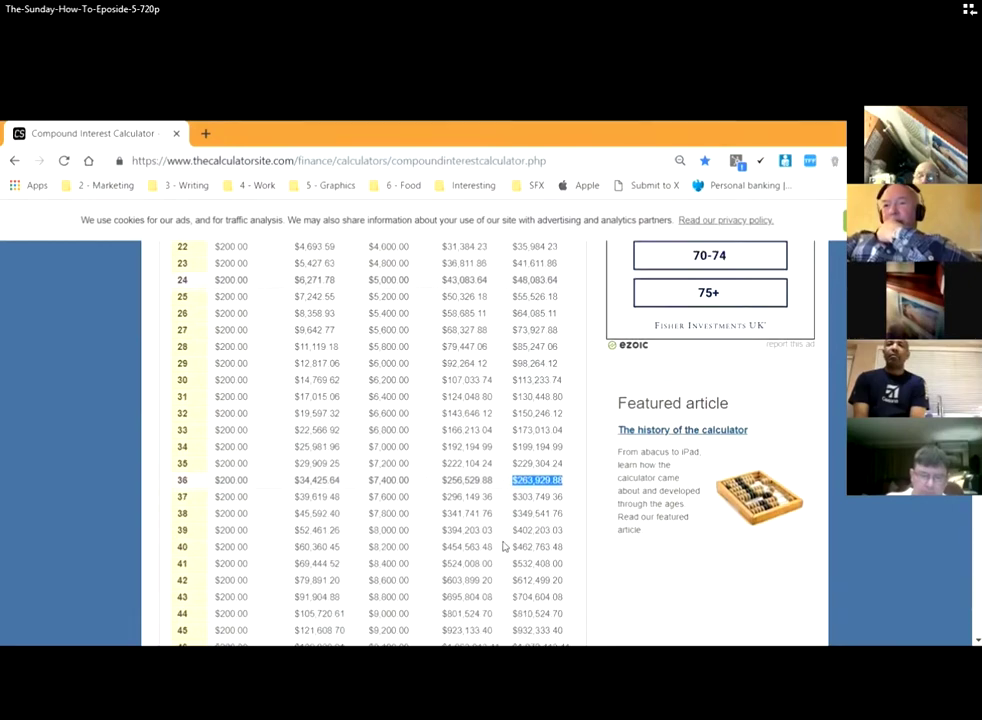
scroll(503, 545, "down", 2)
scroll(503, 545, "down", 1)
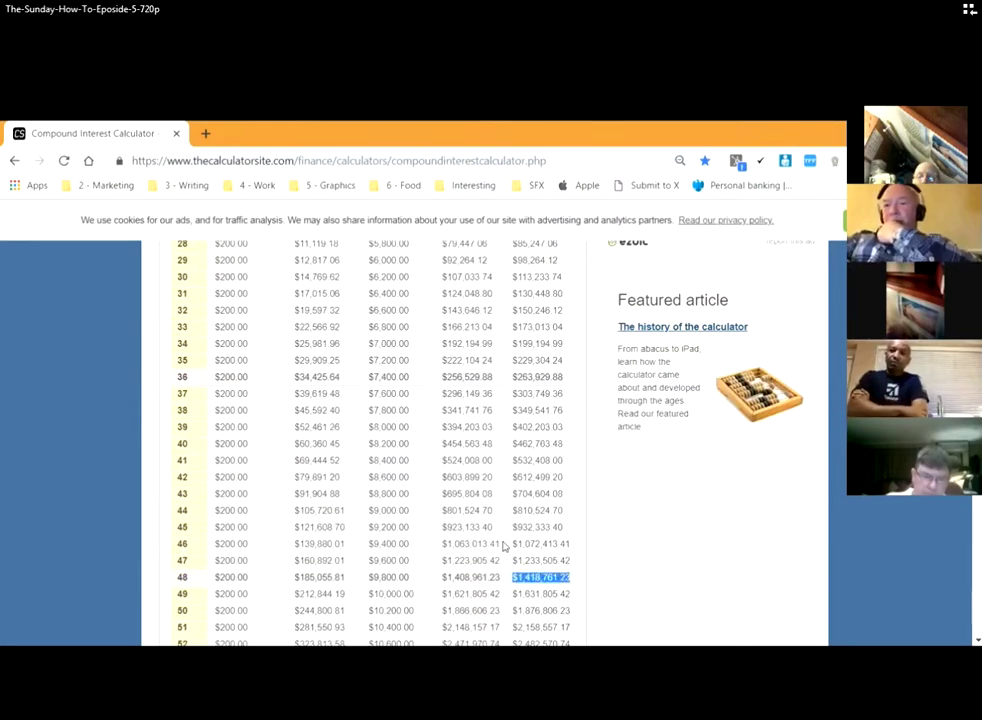
scroll(503, 545, "down", 1)
scroll(503, 545, "down", 1)
scroll(503, 545, "down", 1)
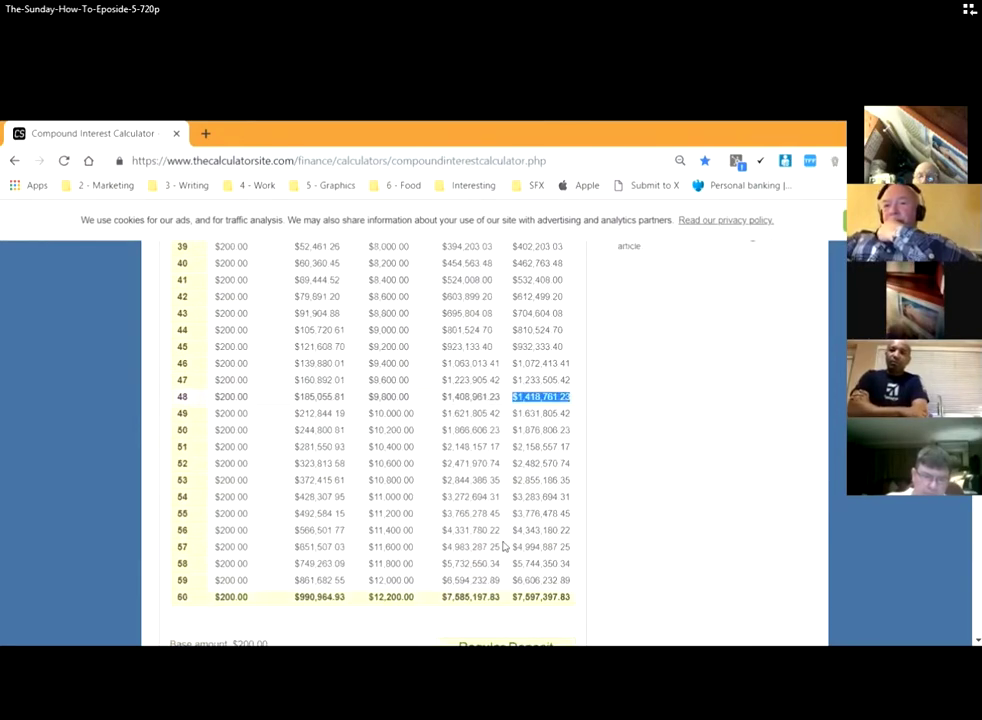
scroll(503, 545, "down", 1)
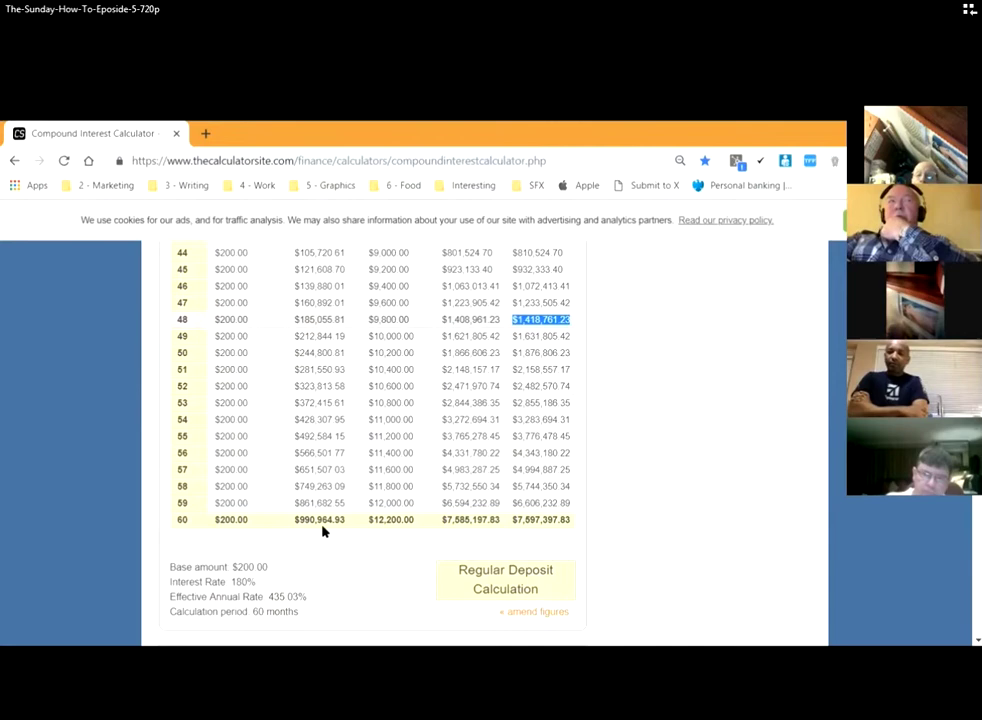
Highlight the month 60 balance ($7,597,397.83) and total interest ($7,585,197.83), then scroll back up.
left_click_drag(512, 519, 568, 519)
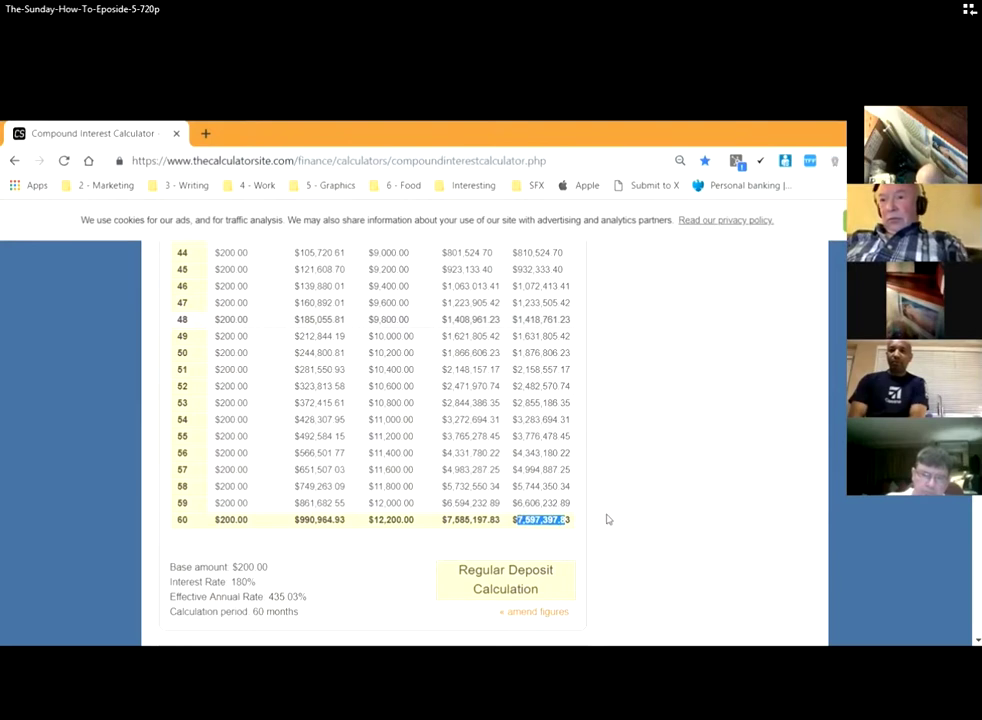
left_click_drag(443, 519, 500, 519)
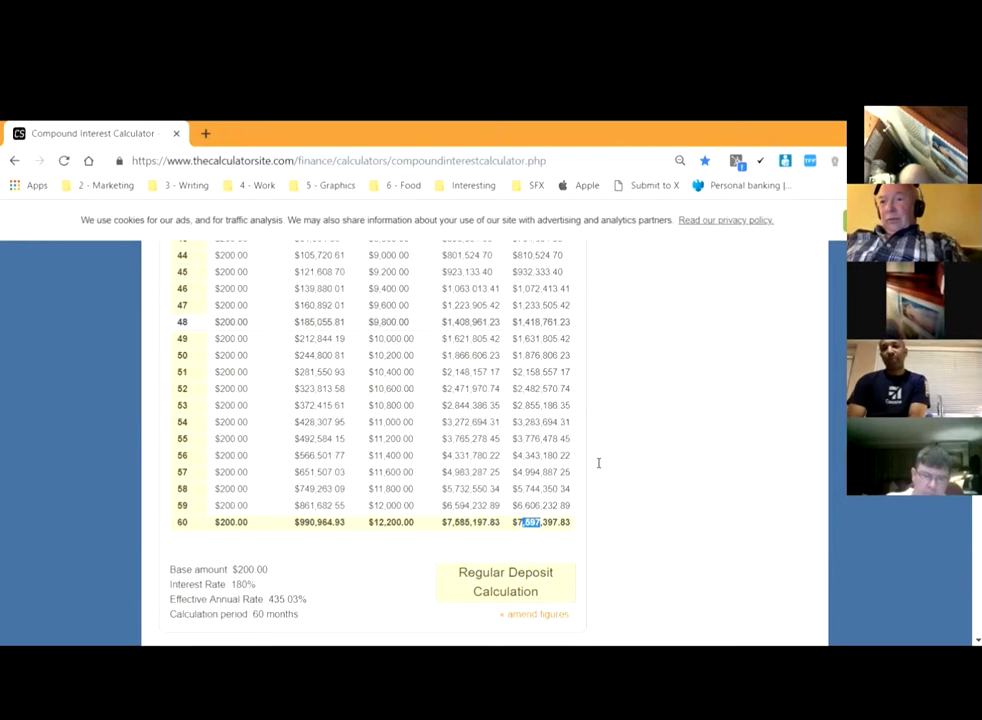
scroll(598, 463, "up", 3)
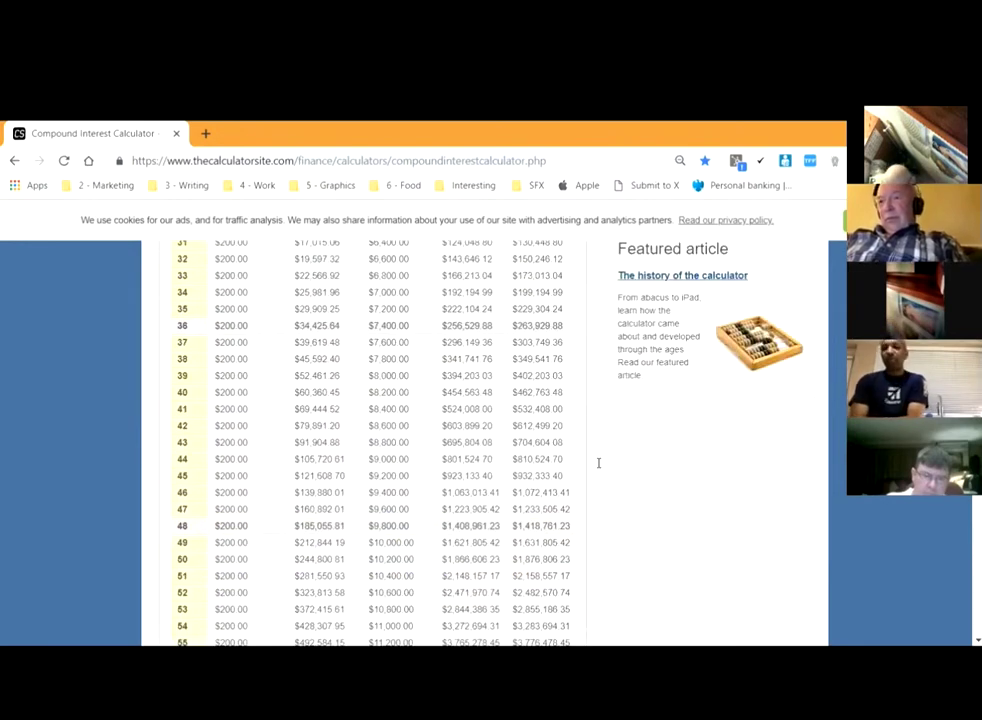